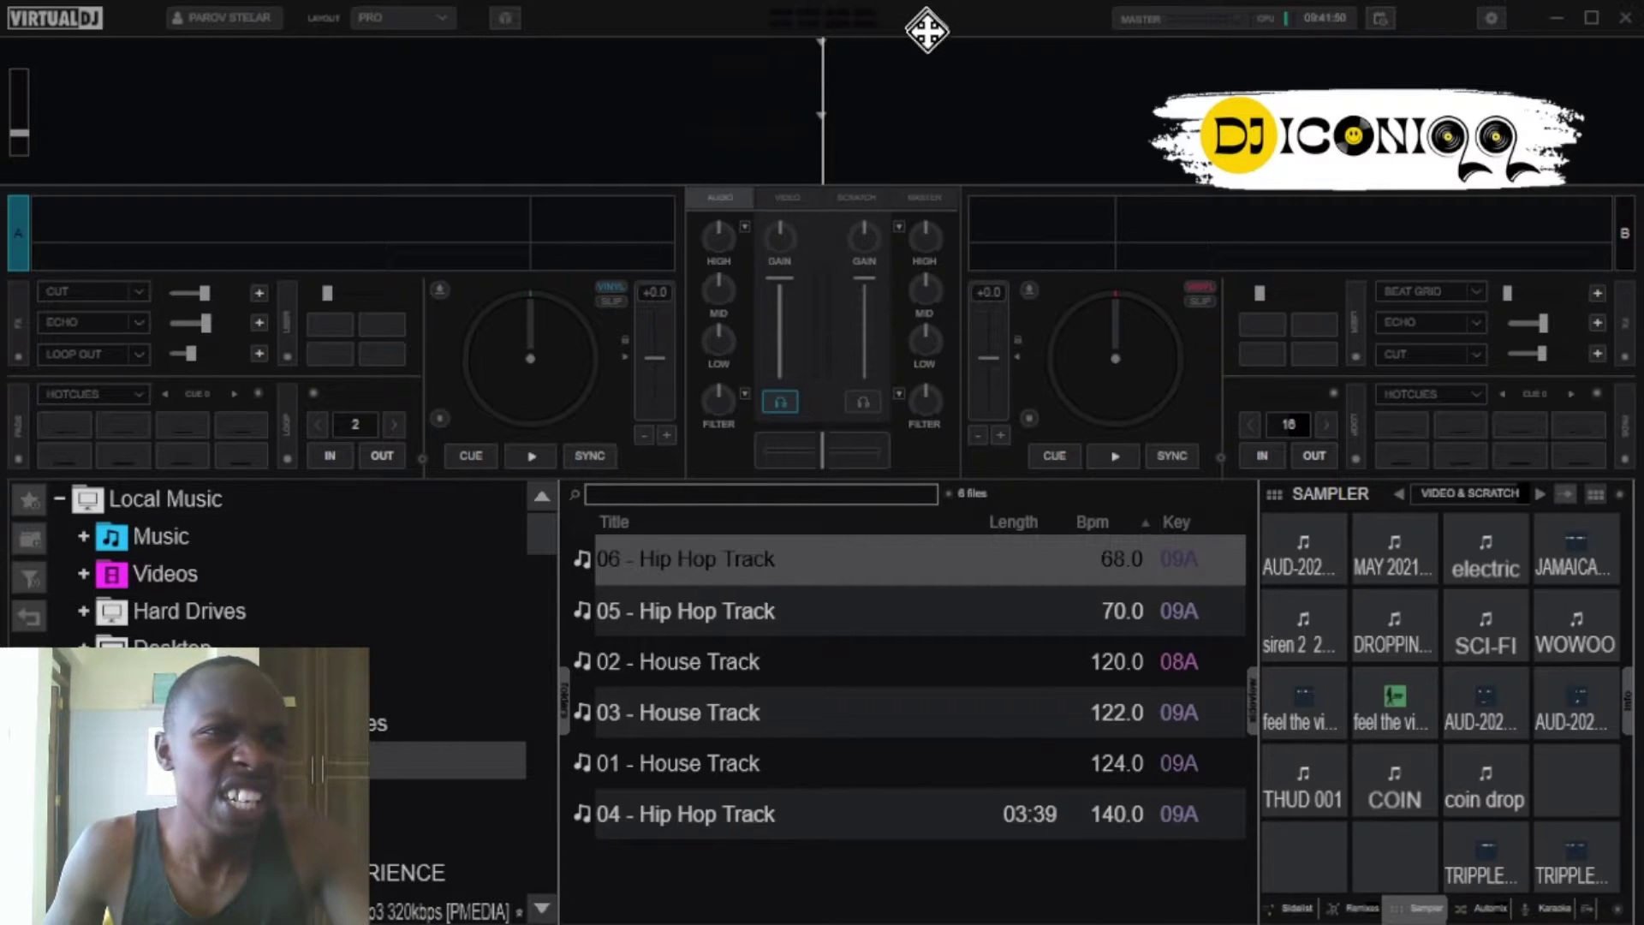
Maximize the VirtualDJ window to fill the screen.
click(1594, 29)
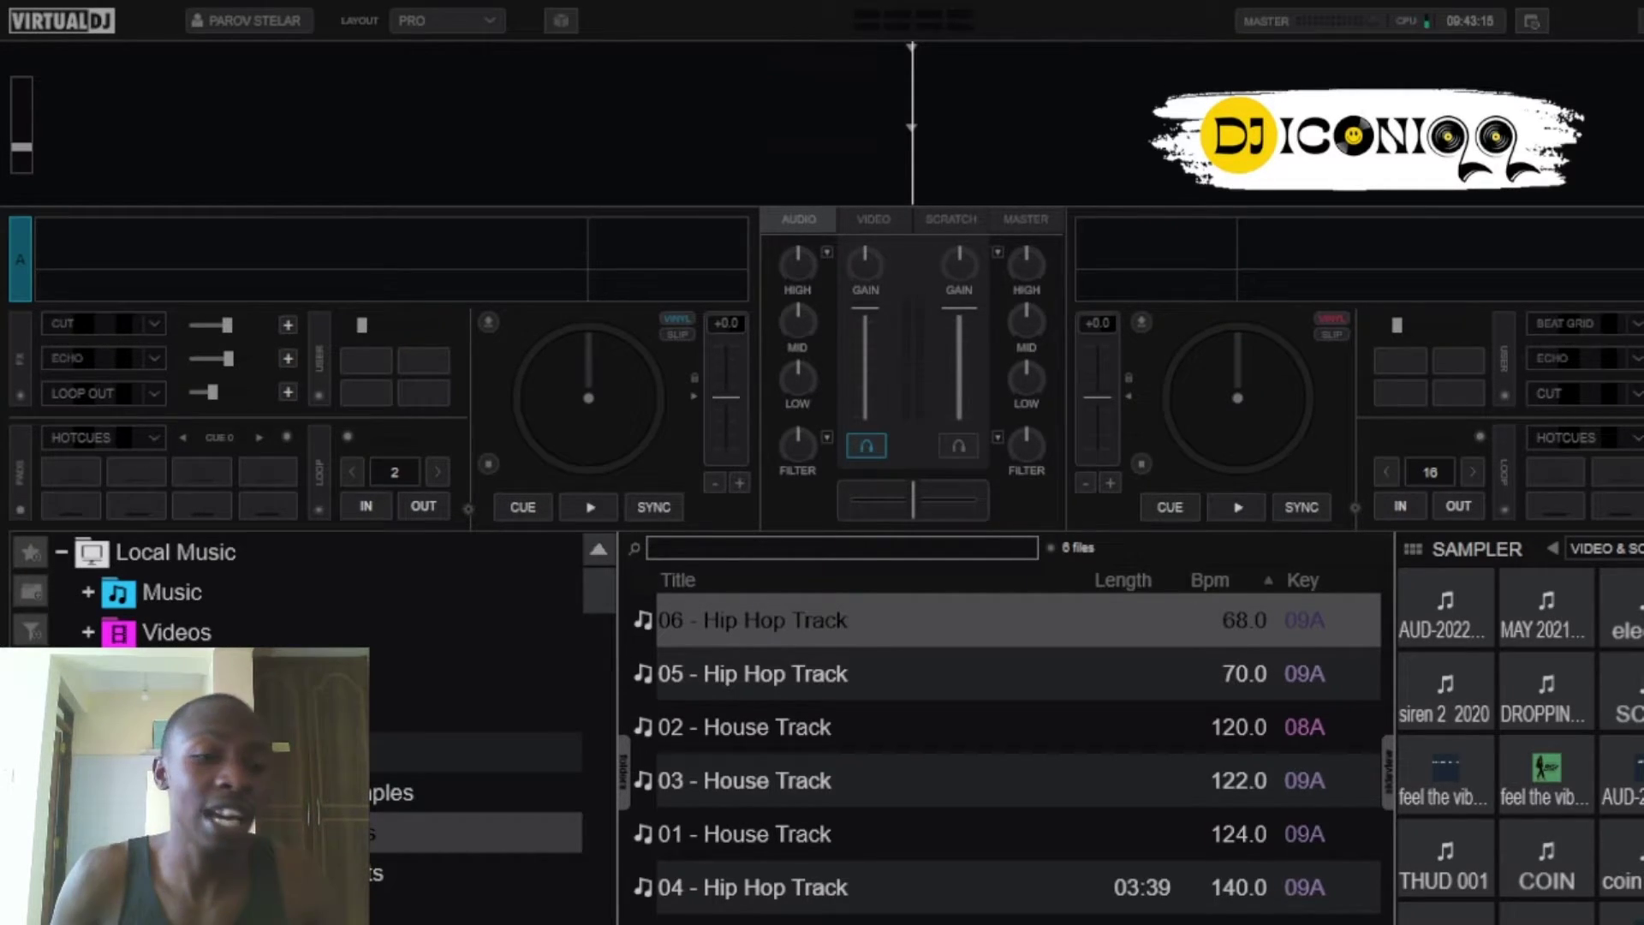
Show the Samples folder with the Oww, Hey You!, Ahh and Yeah! scratch samples.
click(386, 793)
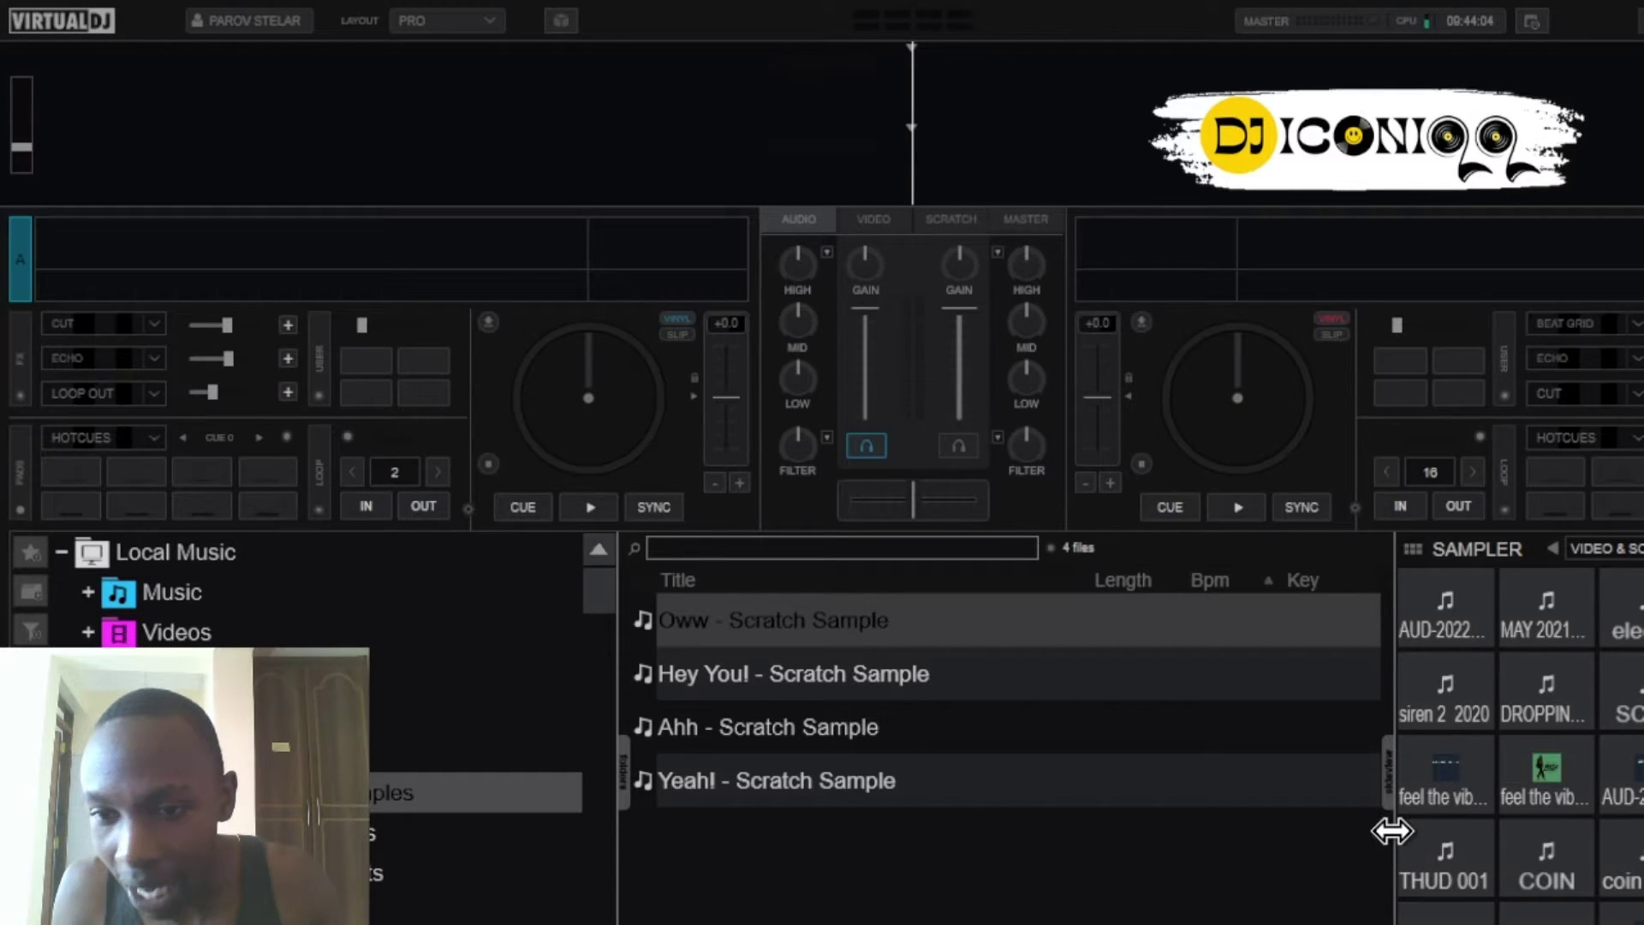
Drag the track list–sampler splitter left to show longer sample names.
drag(1392, 832, 1281, 822)
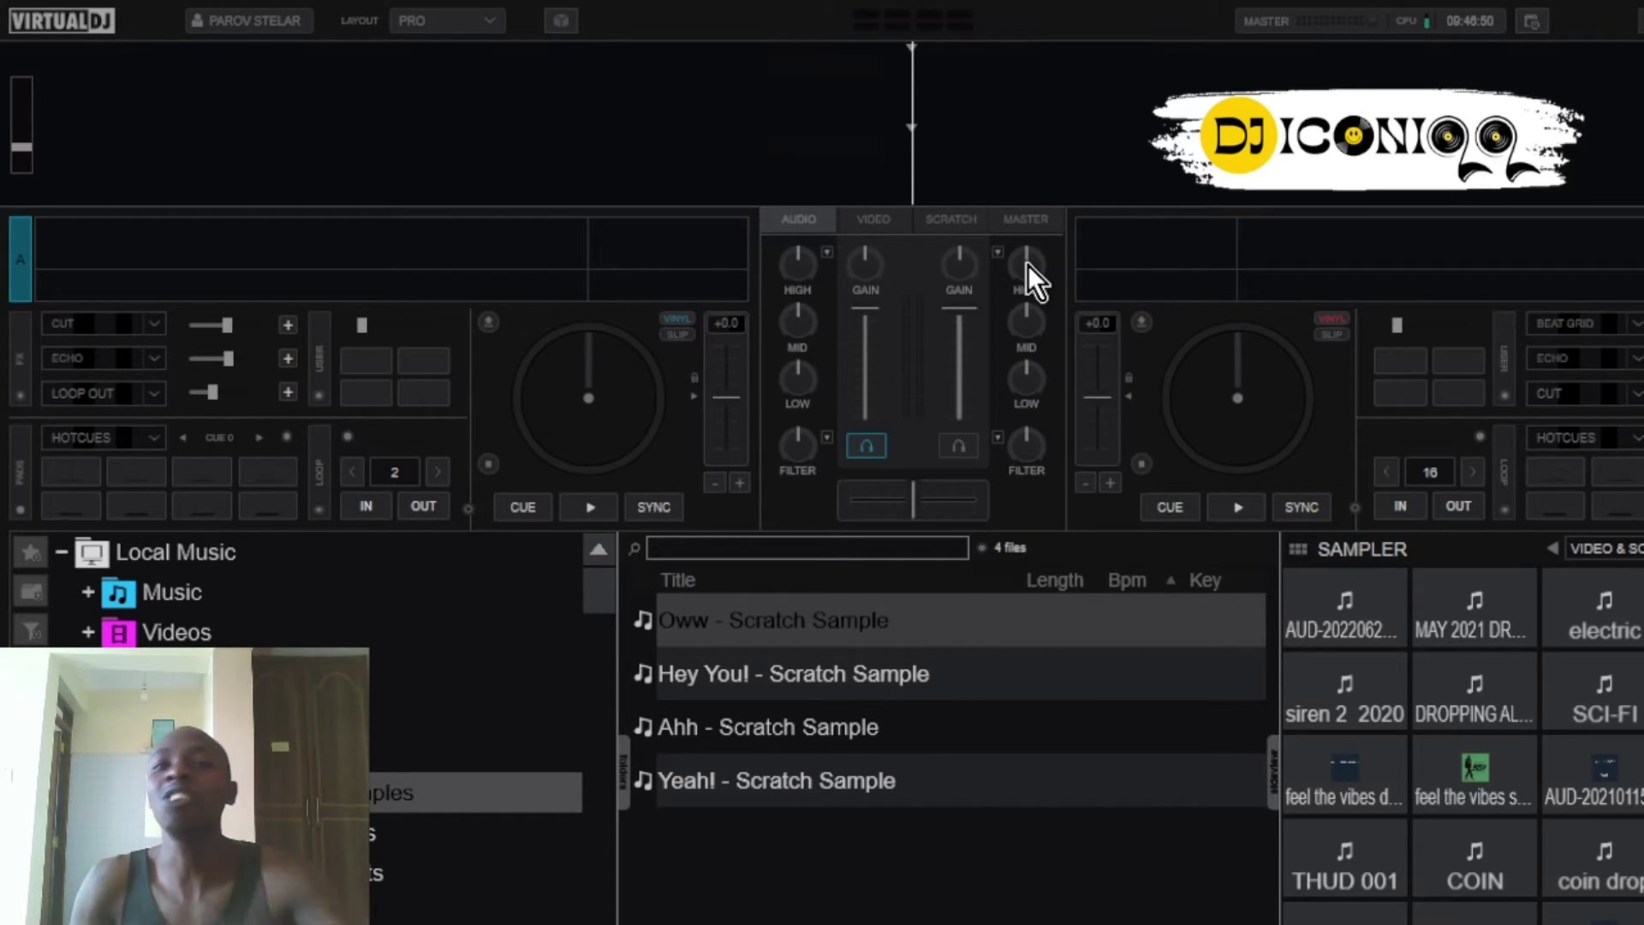
mouse_move(1026, 264)
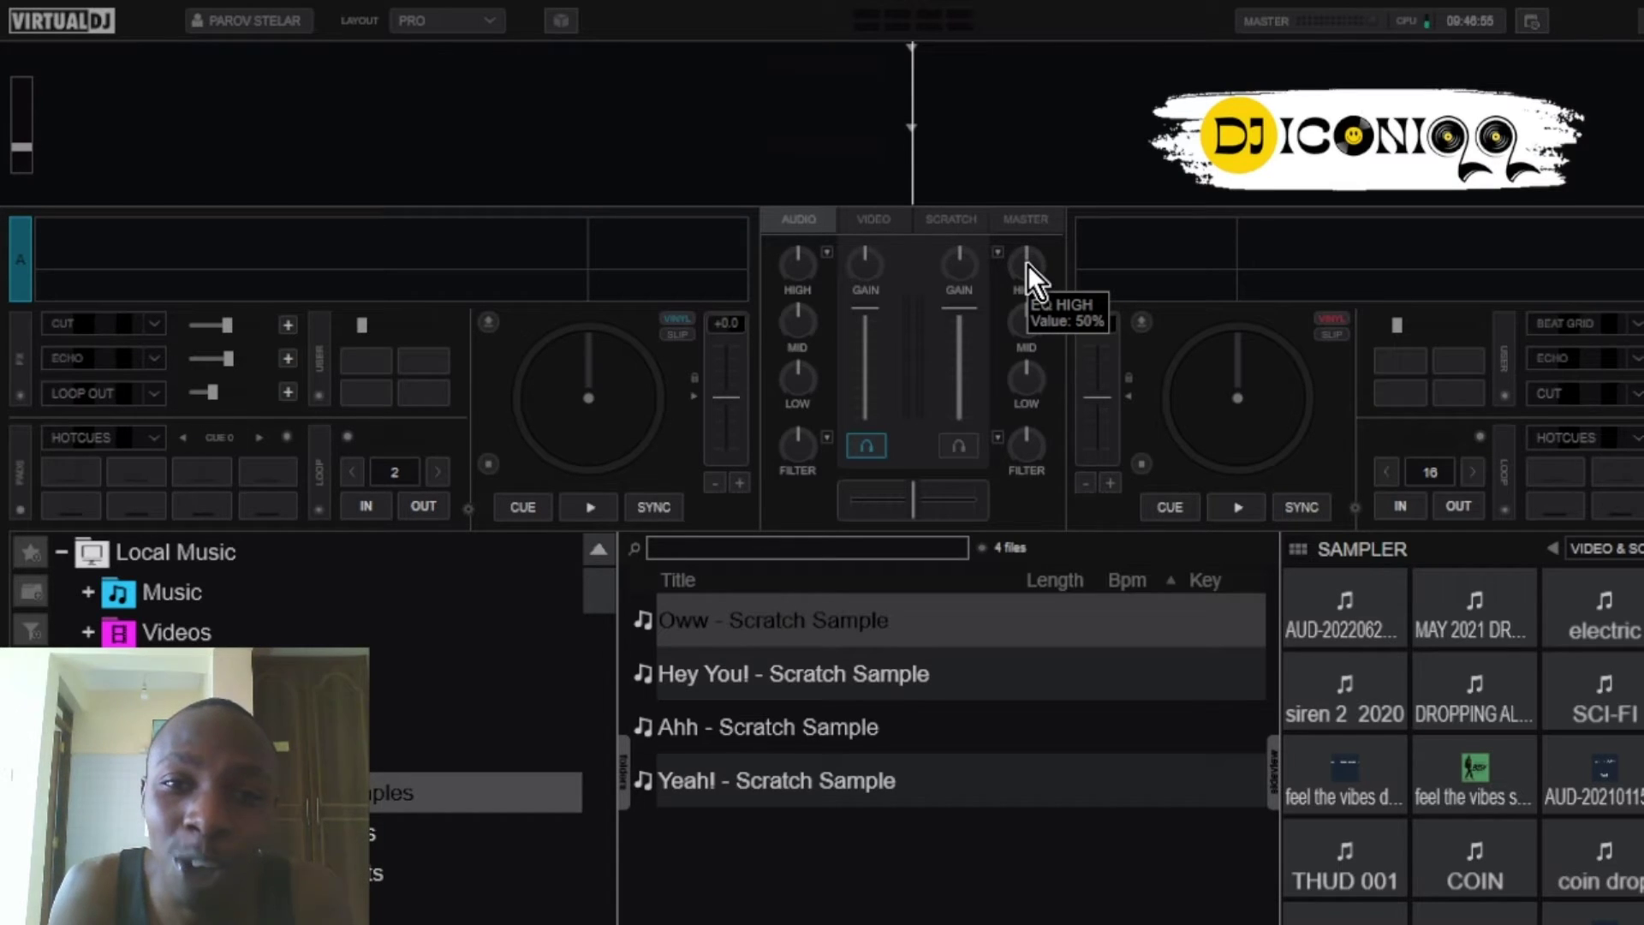
Start the Master Video shader preview, then return to the six Hip Hop and House tracks.
click(874, 221)
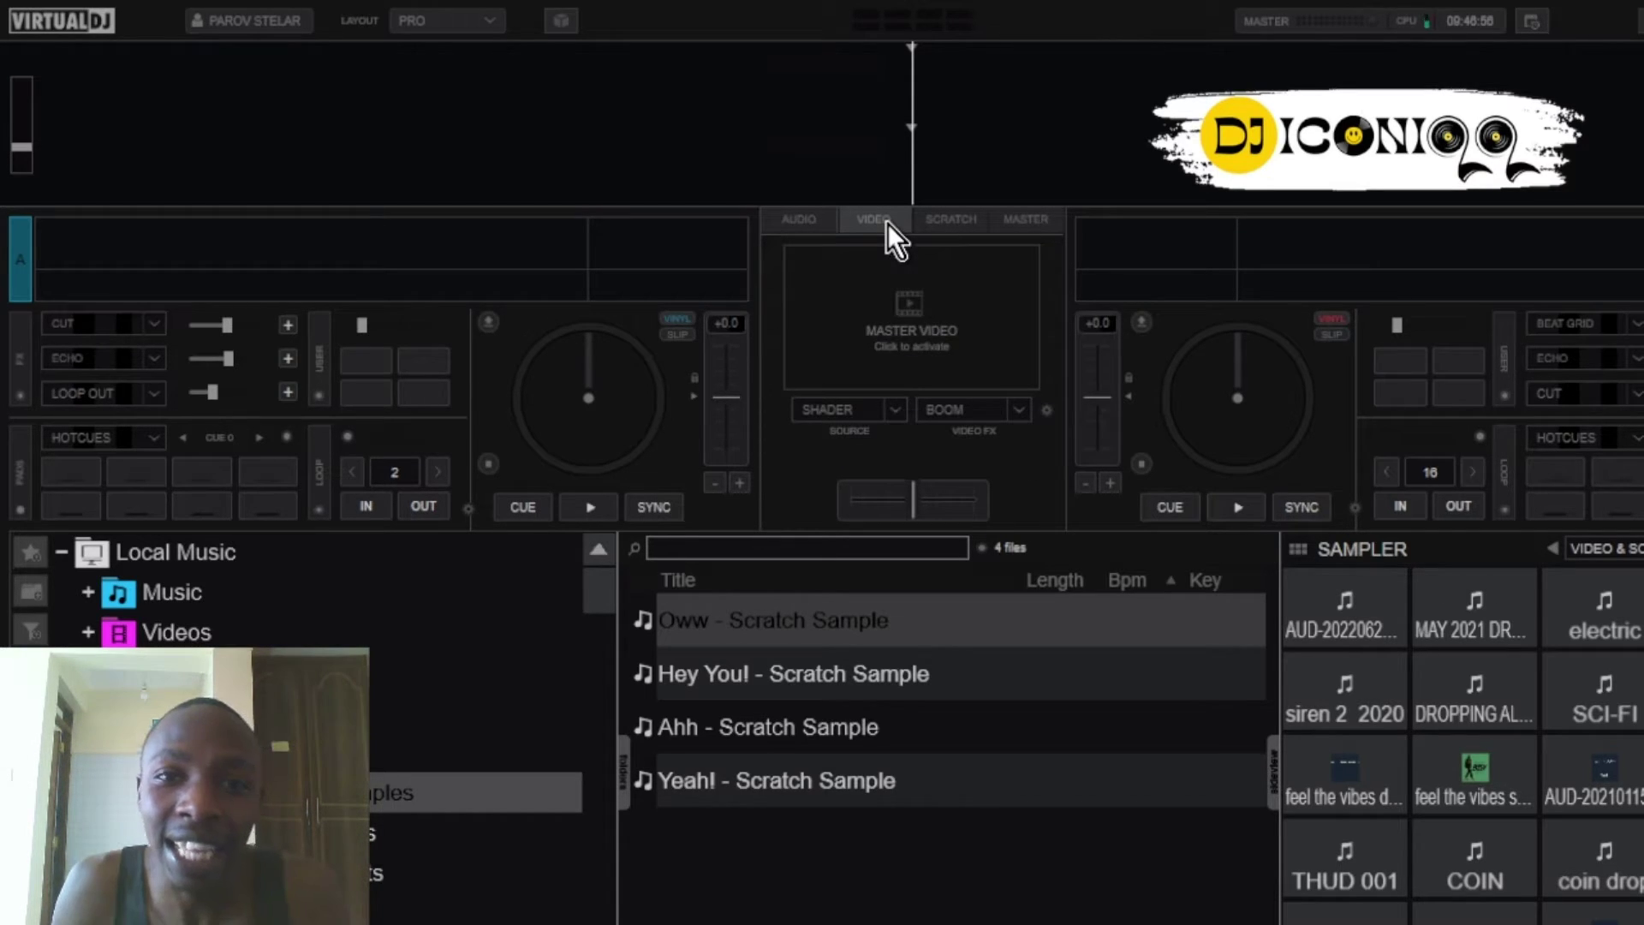
click(922, 340)
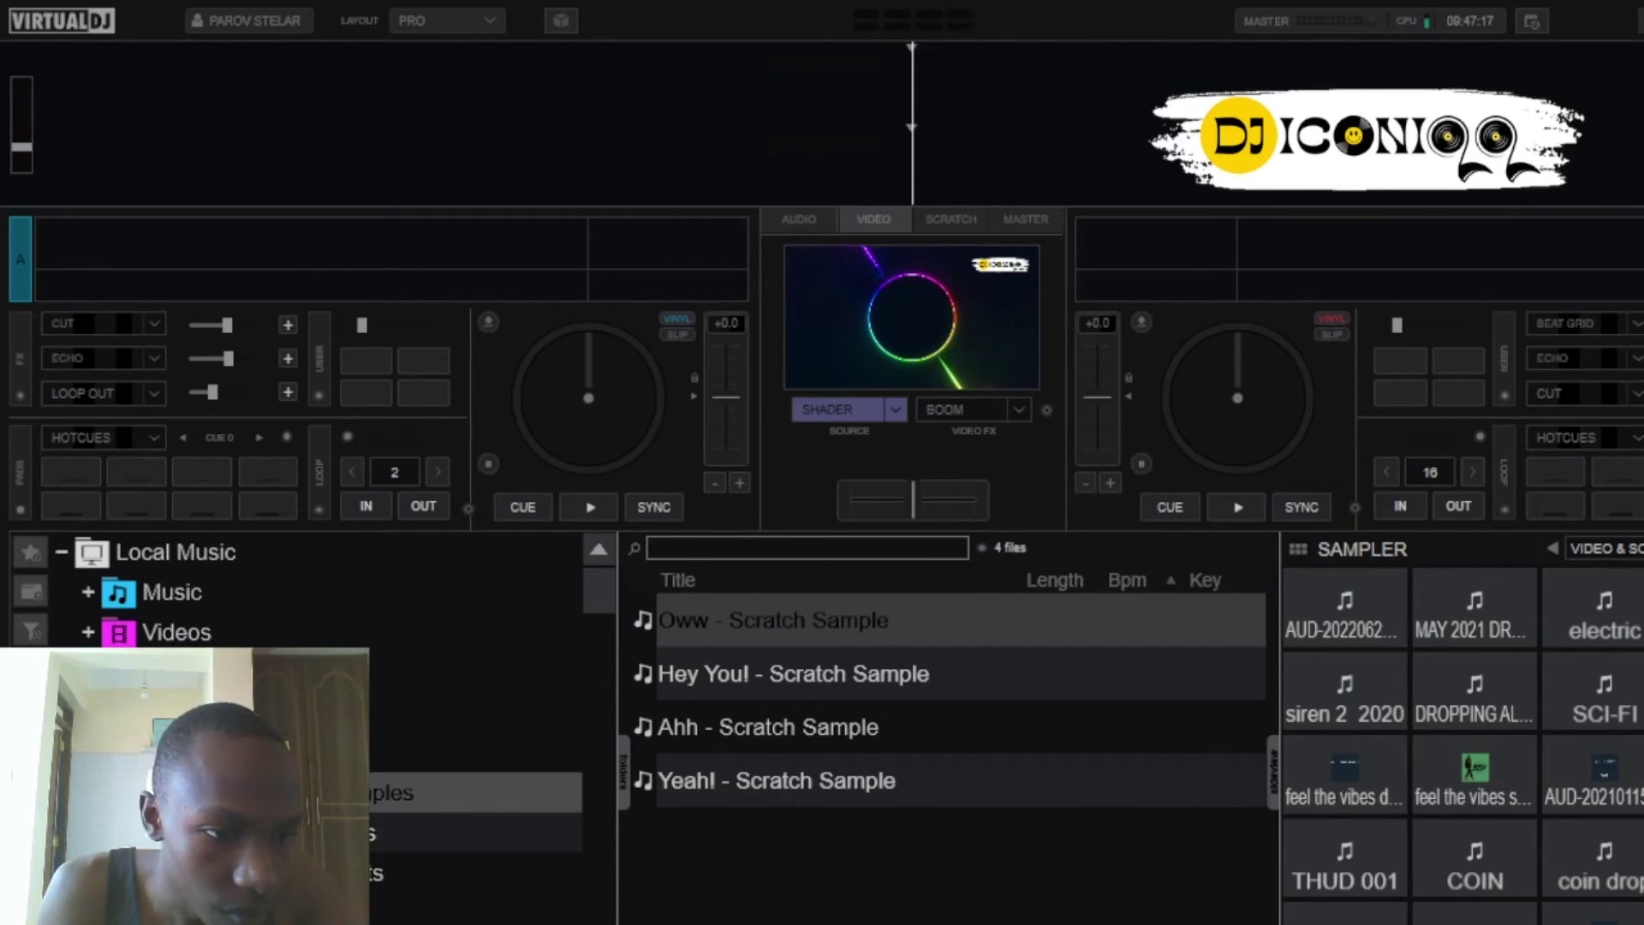
key(Down)
scroll(475, 719, down, 3)
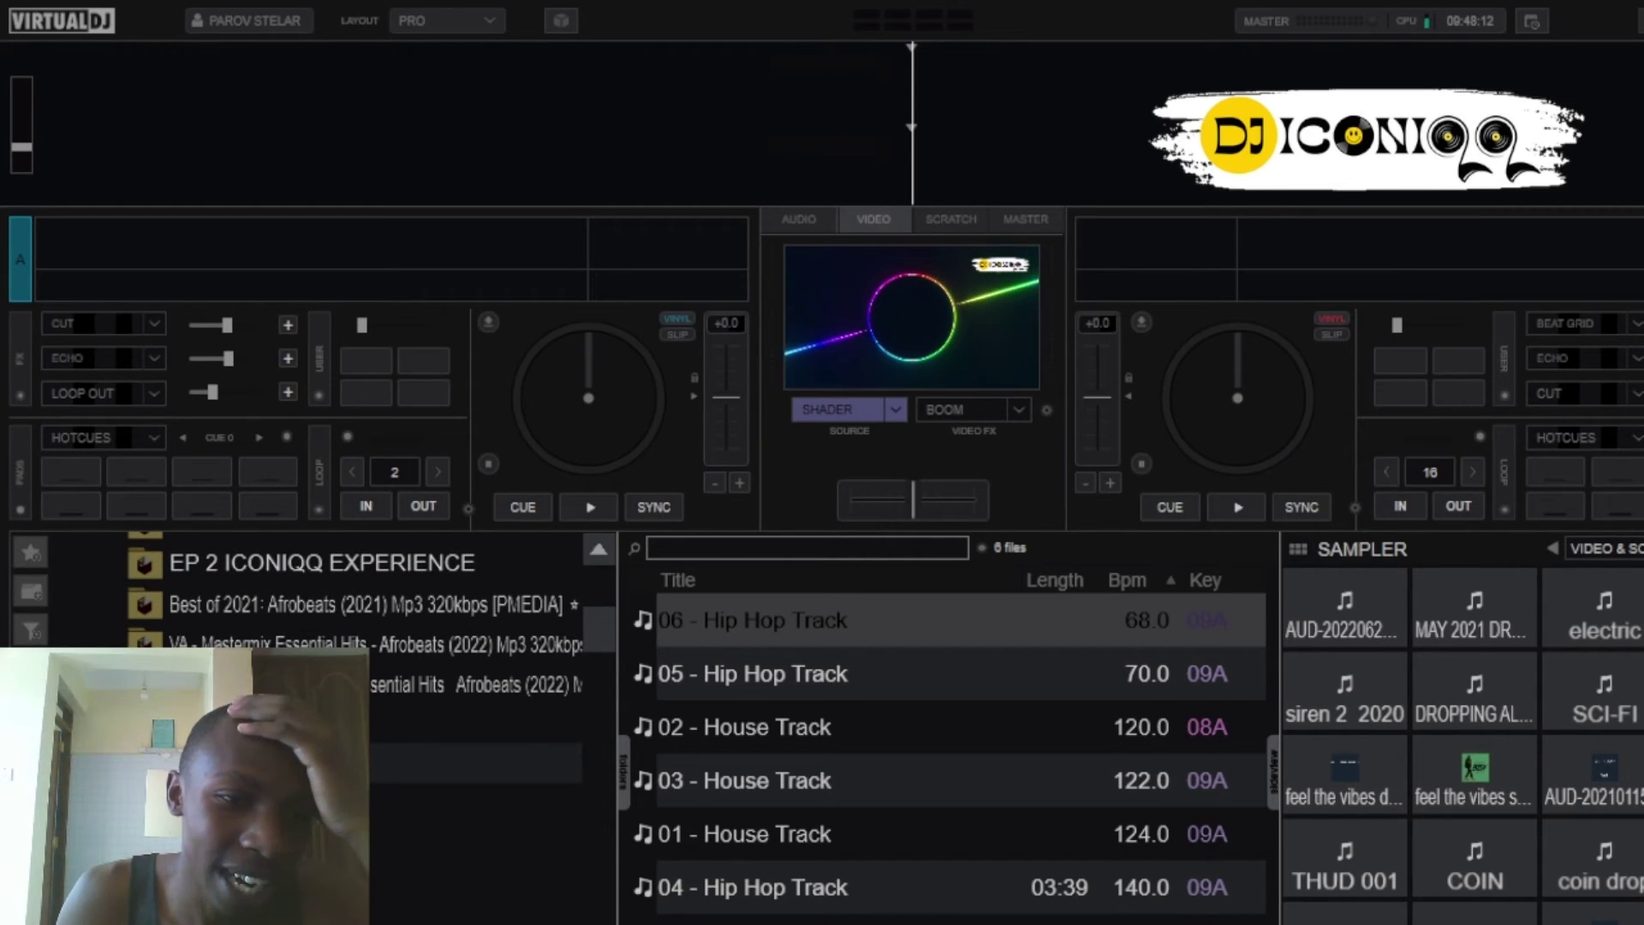
scroll(360, 719, down, 3)
scroll(360, 720, down, 3)
scroll(359, 771, down, 1)
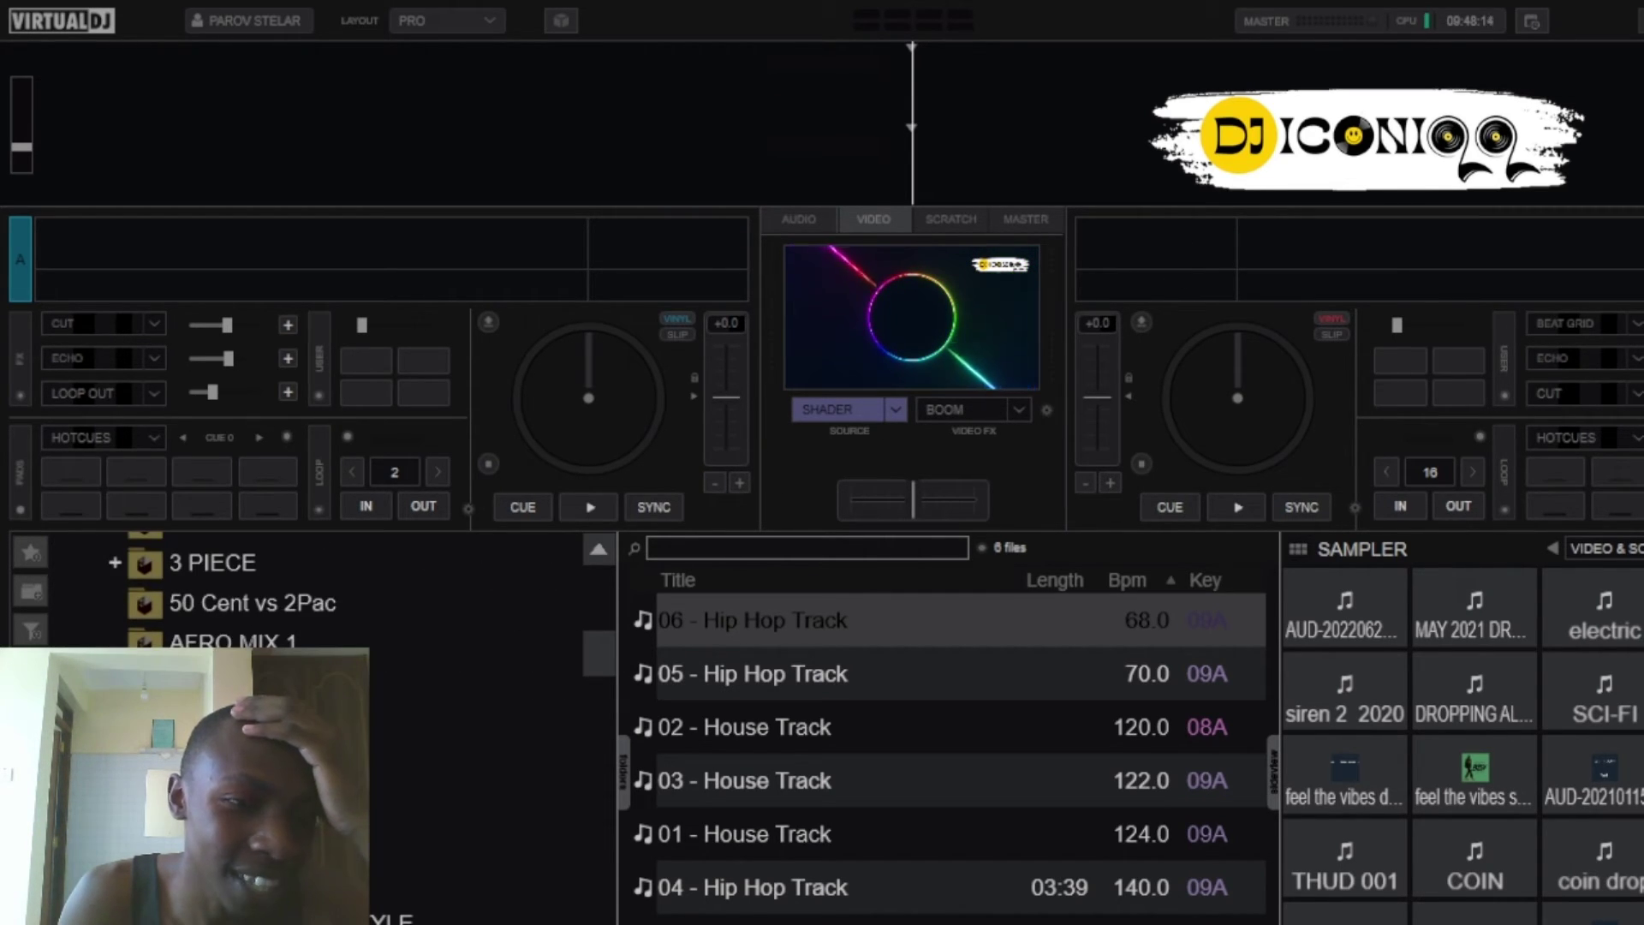
scroll(360, 772, down, 3)
scroll(359, 772, down, 1)
scroll(360, 771, up, 10)
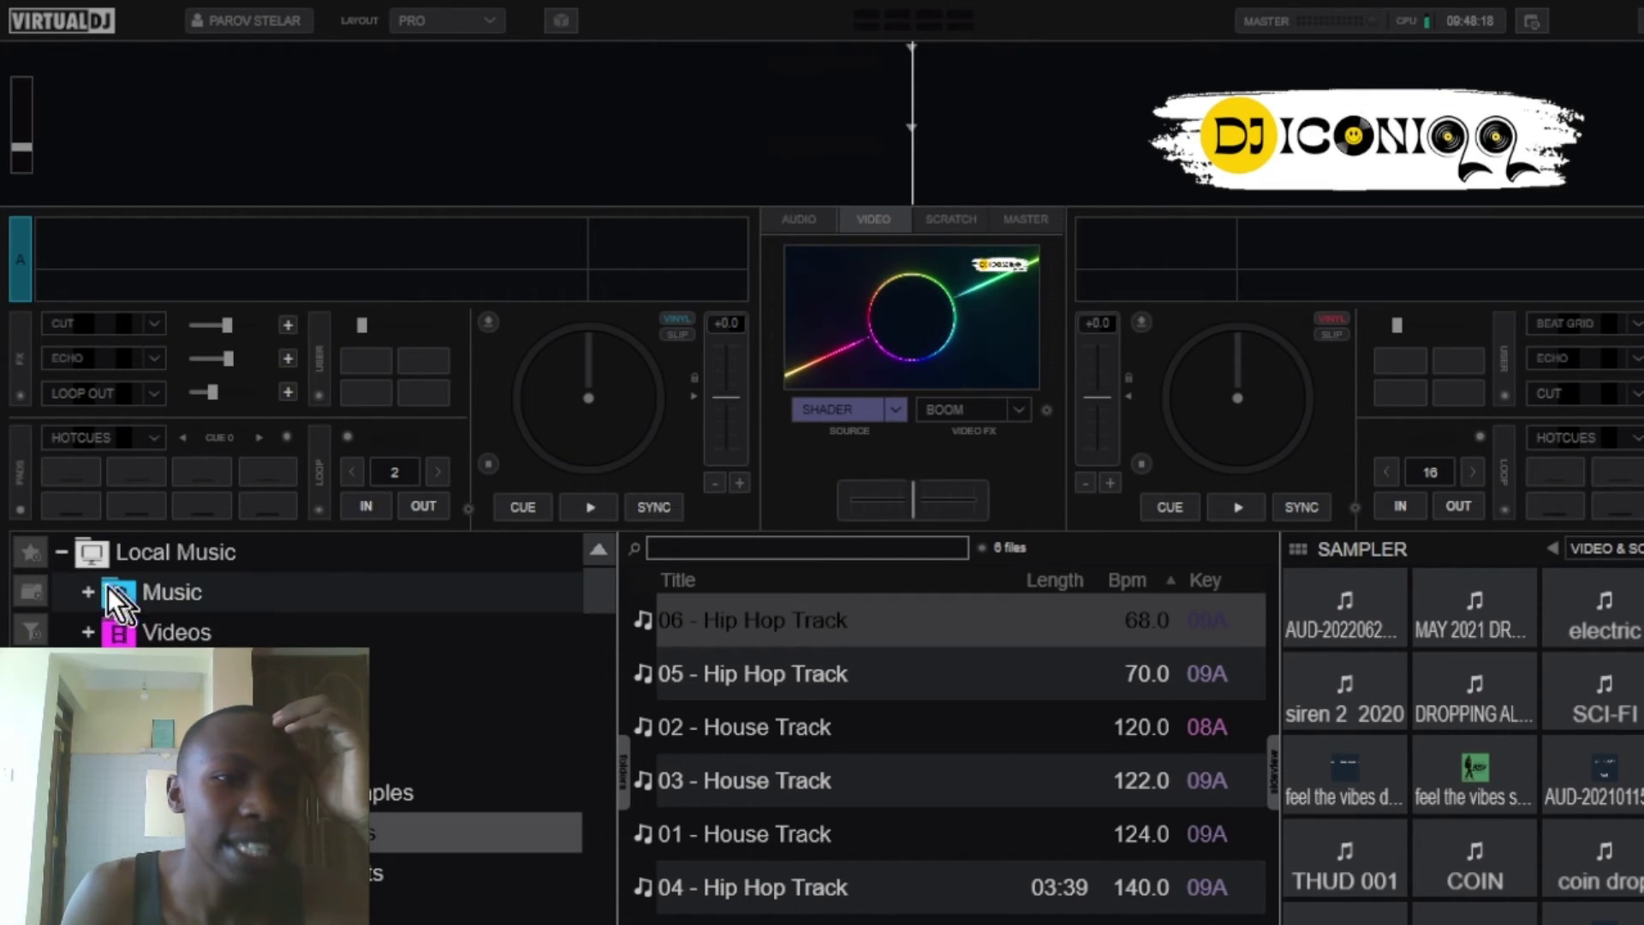
Collapse Local Music and expand Online Music to reveal iDJPool - Pro Audio & Remixes.
click(67, 552)
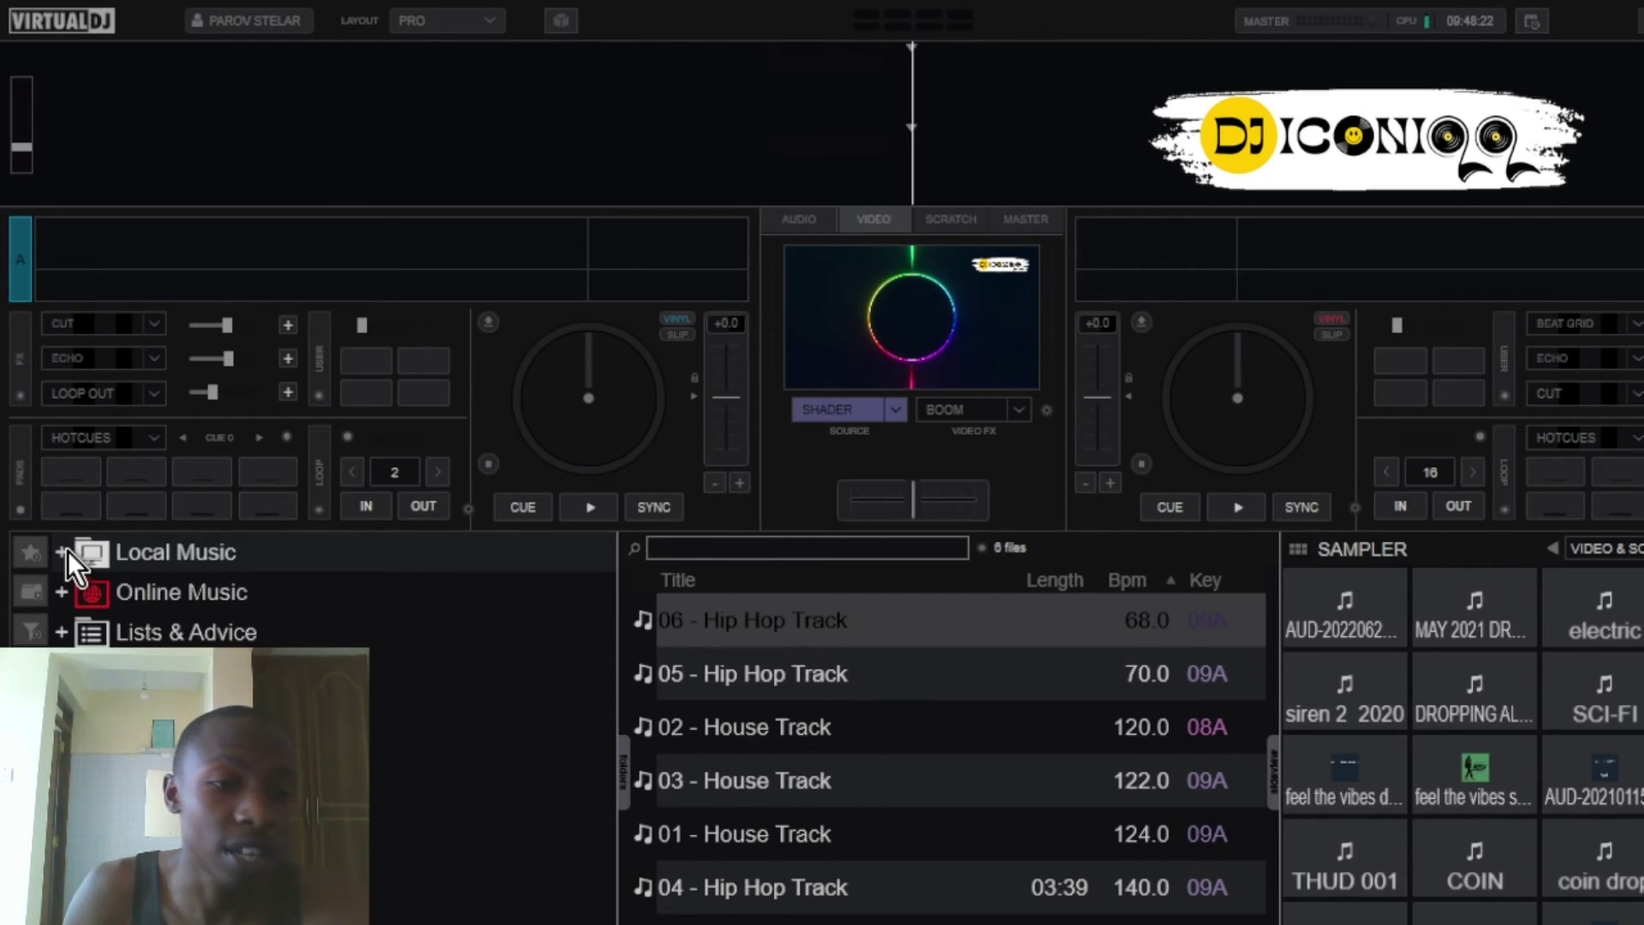
click(66, 595)
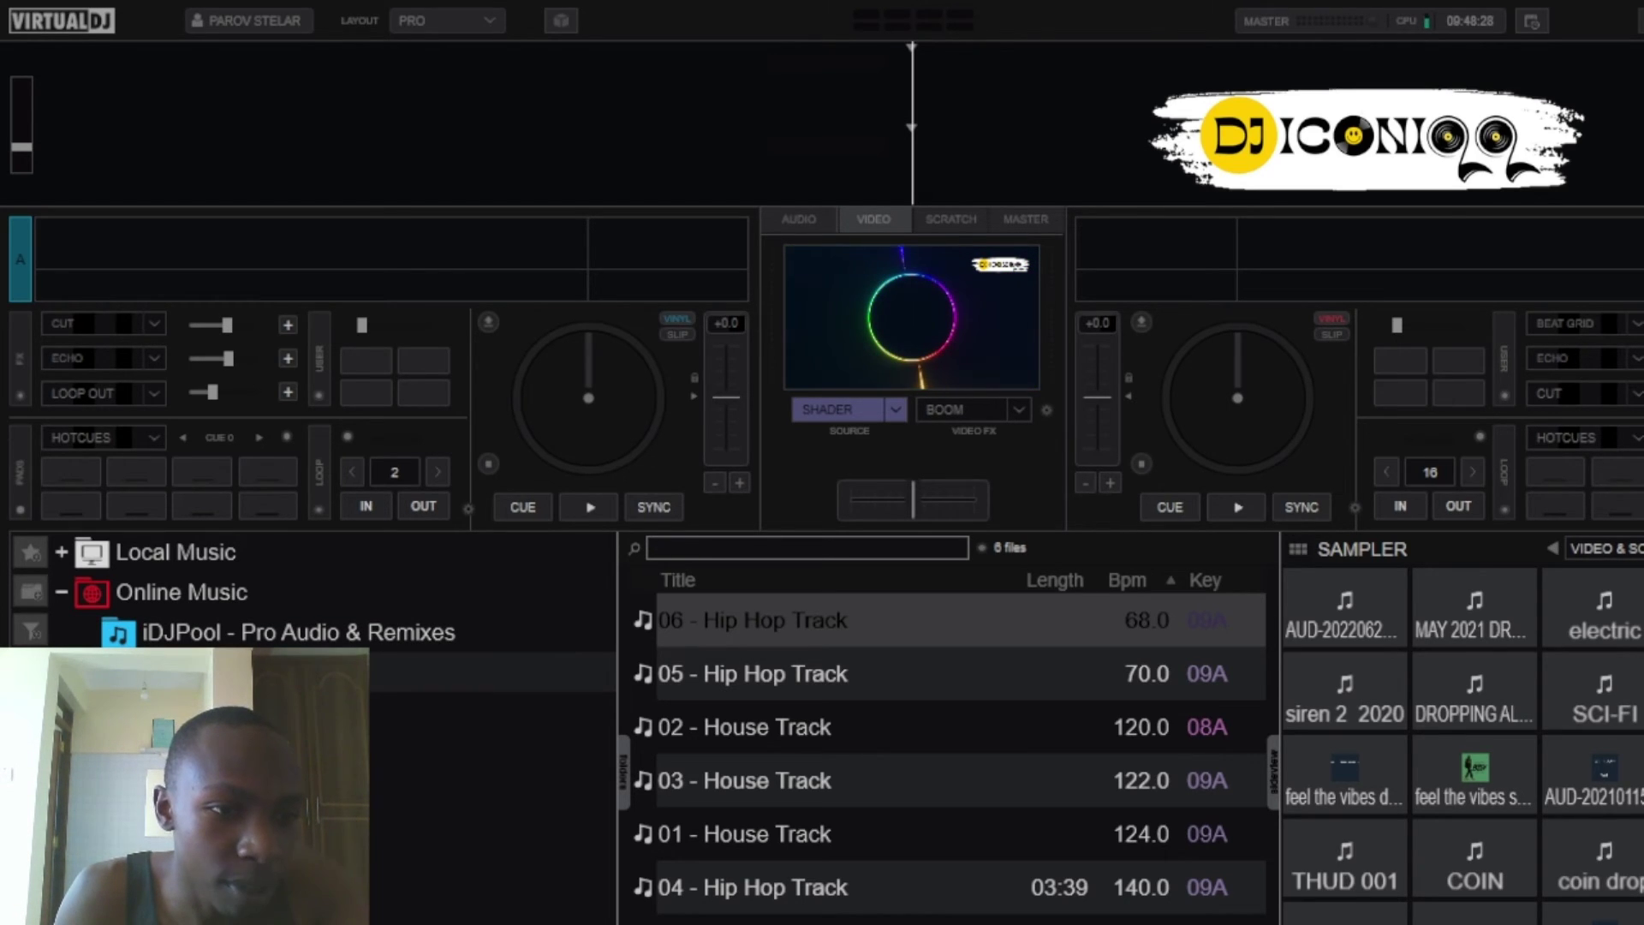
Try iDJPool and the other Online Music sources one by one; each lists 0 files.
click(194, 671)
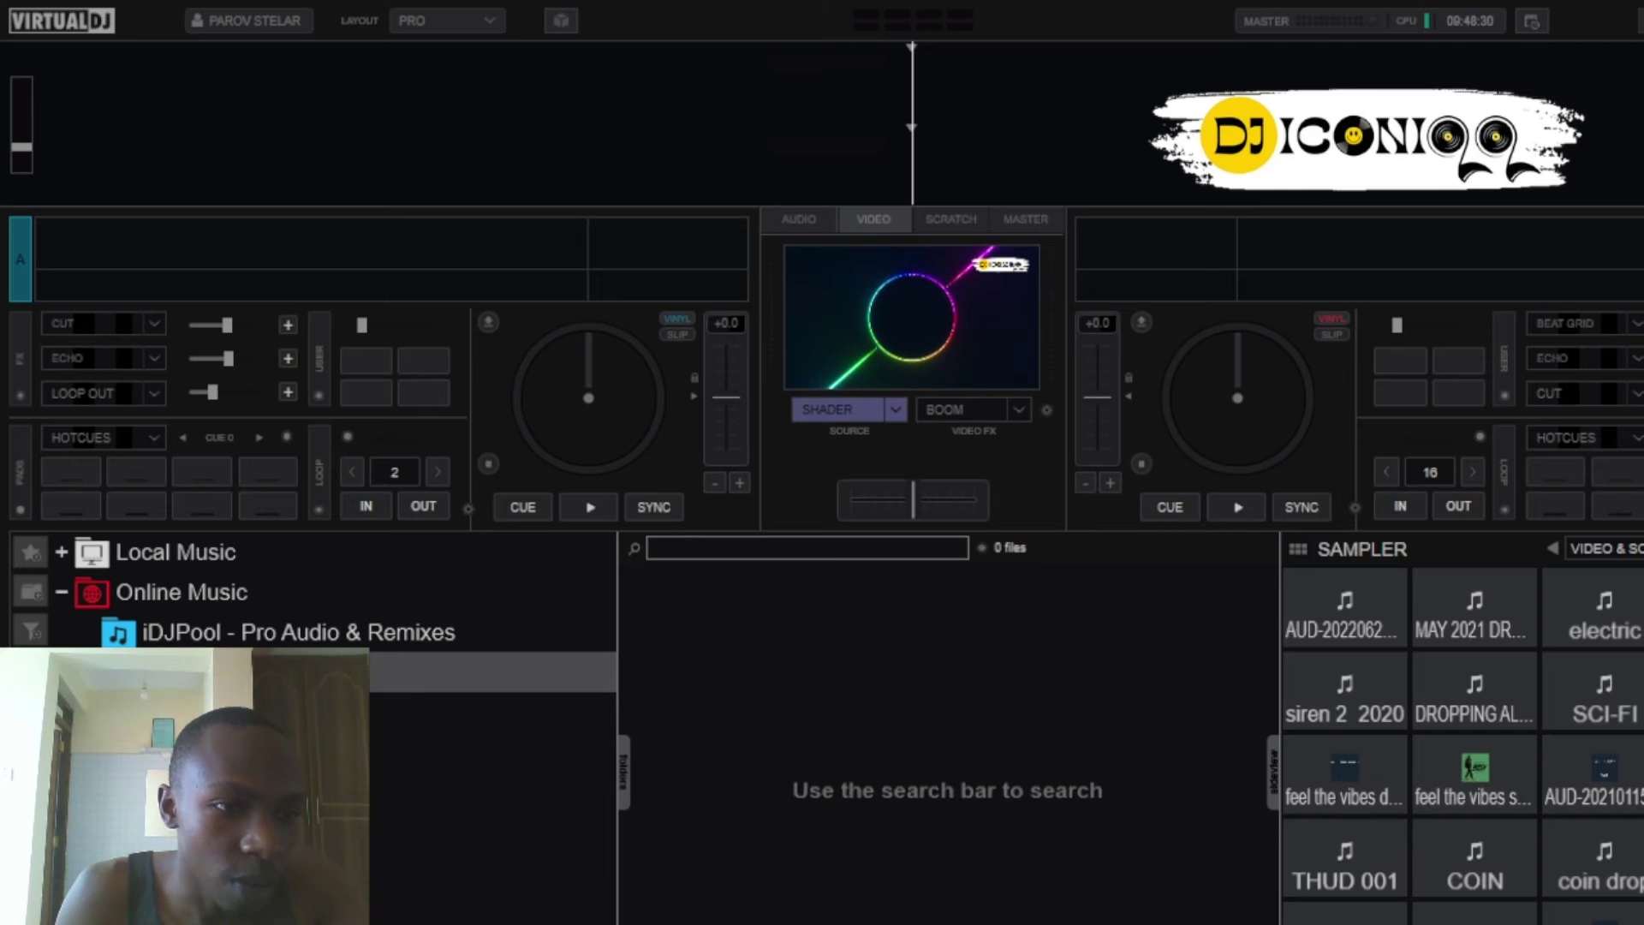
click(177, 634)
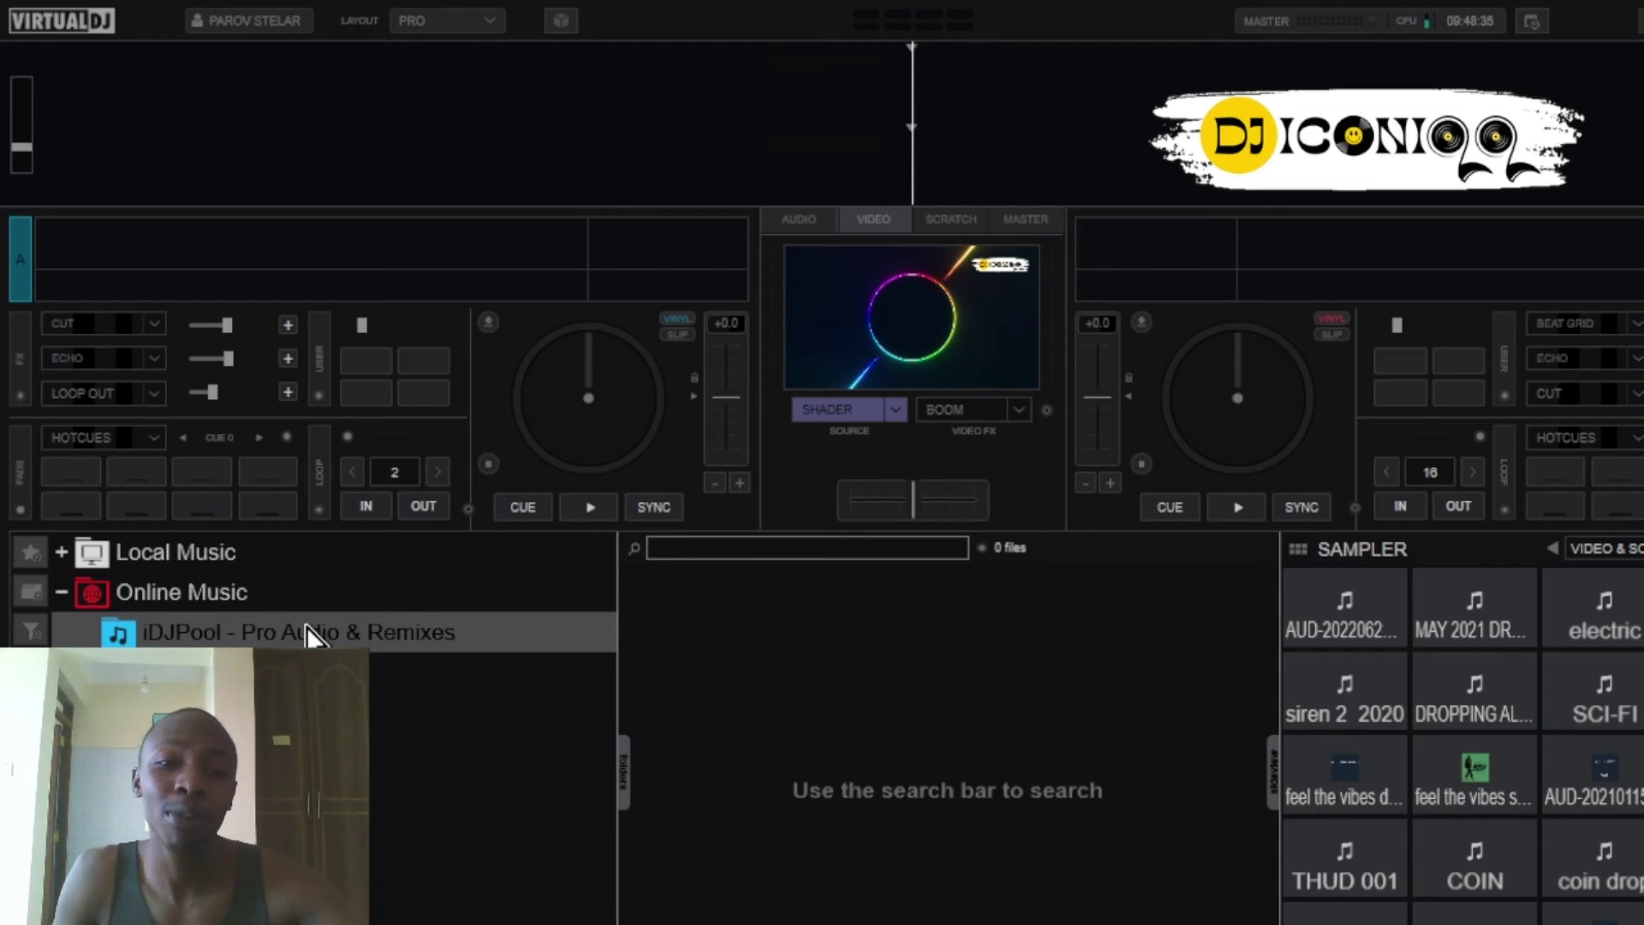
click(168, 596)
click(194, 754)
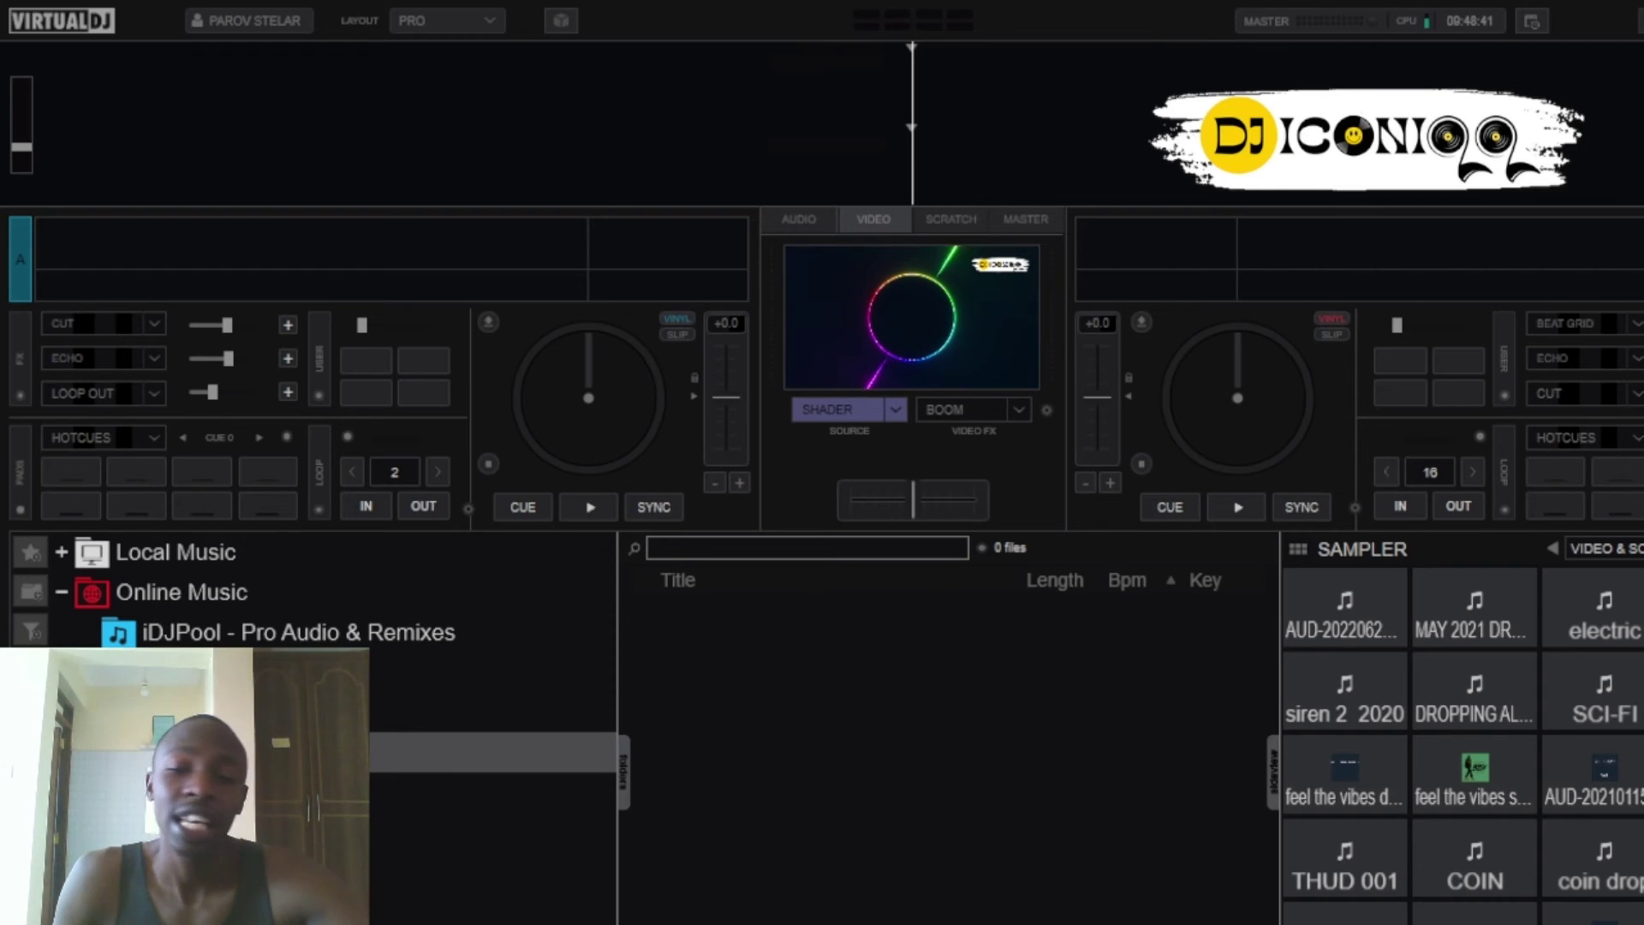
click(192, 713)
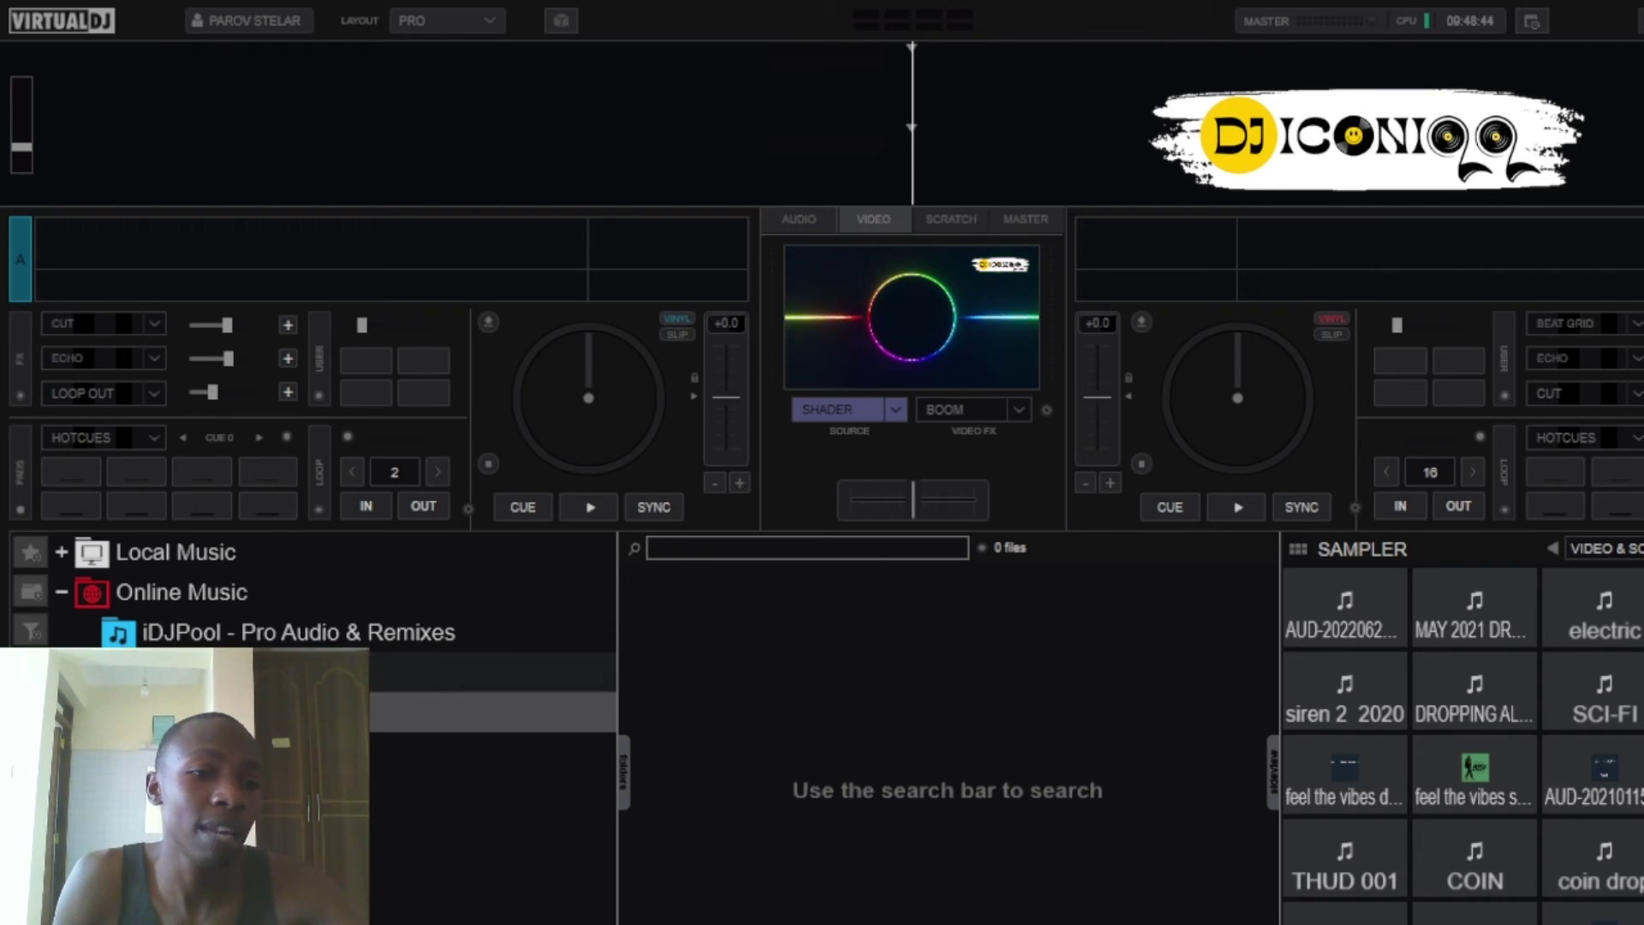
click(193, 672)
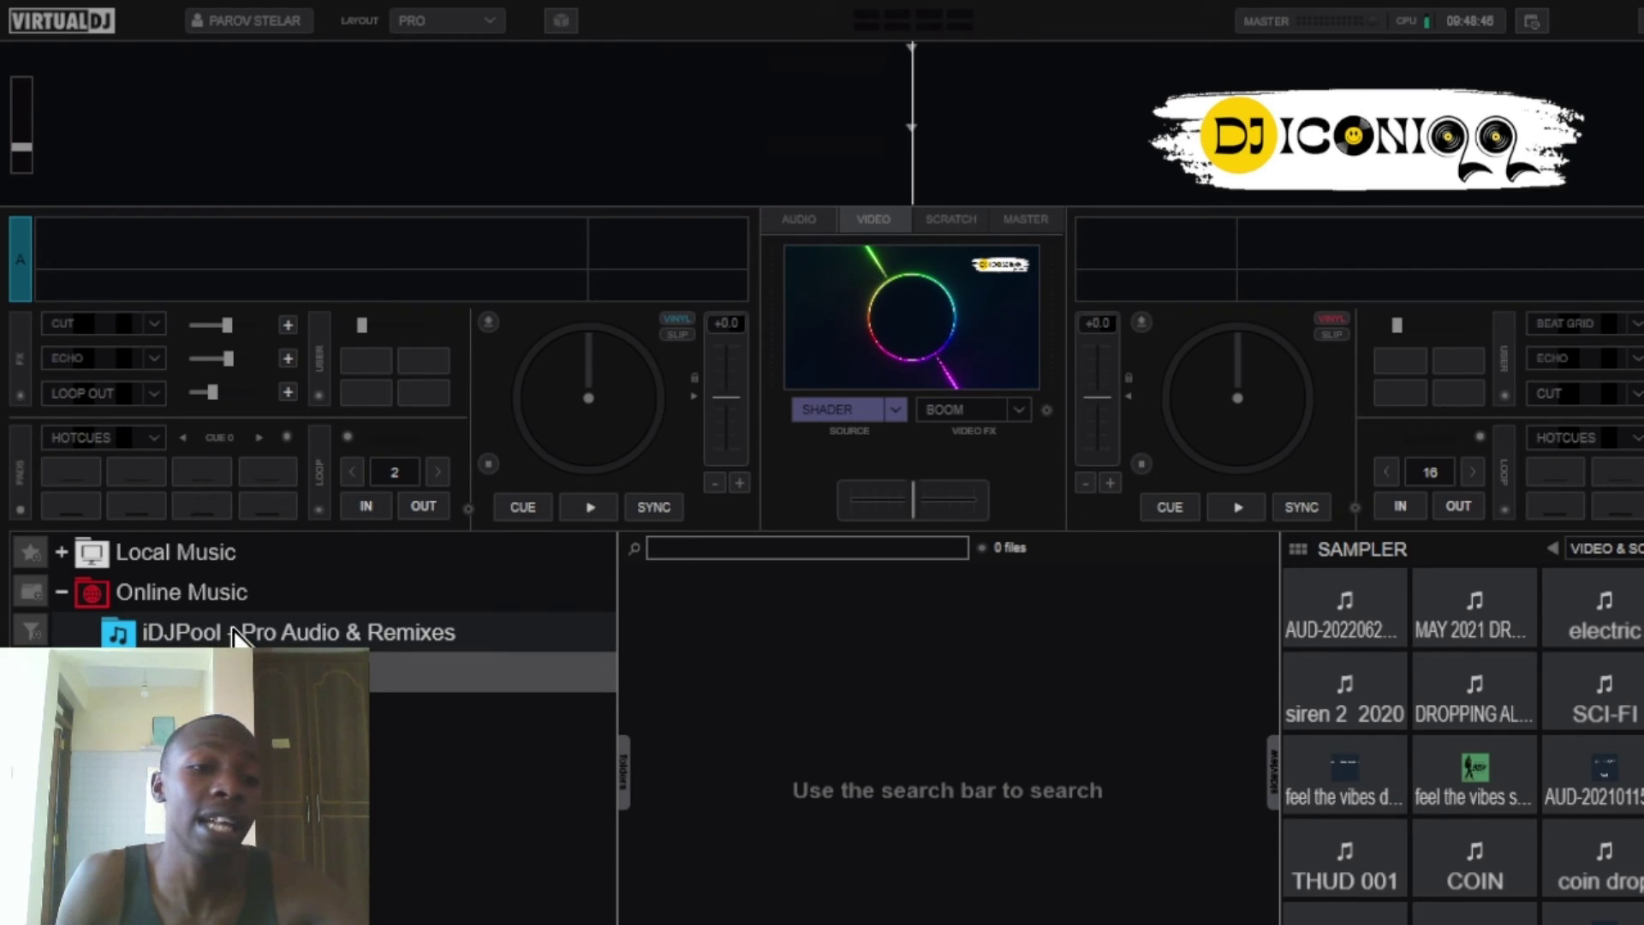